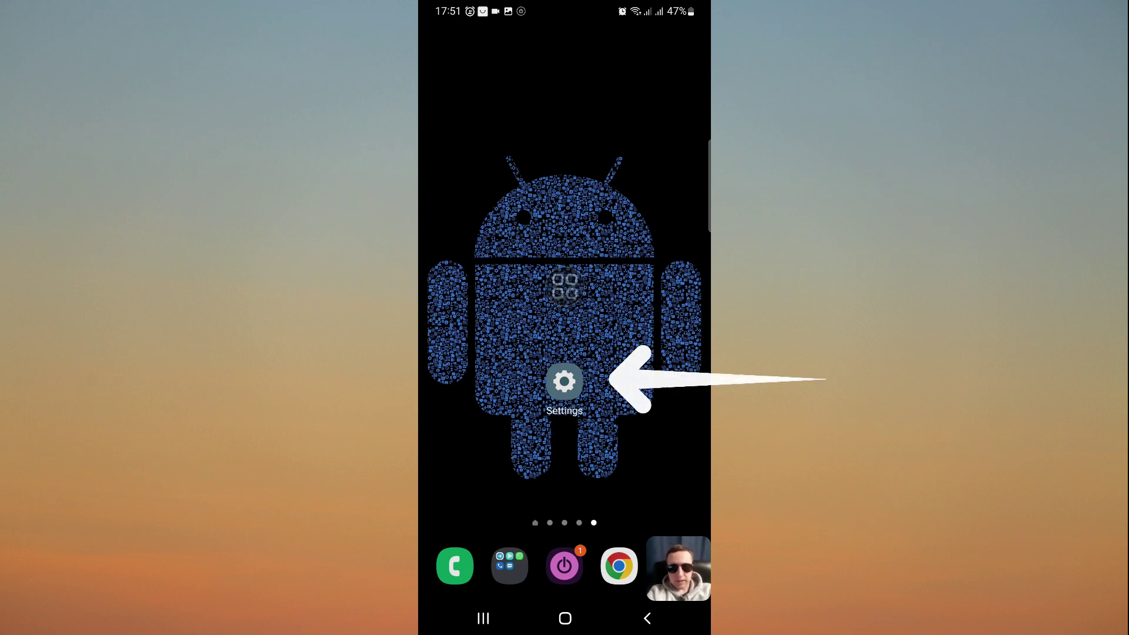
Step: Launch Settings and go to Accessibility > Interaction and dexterity > Assistant menu
left_click(564, 381)
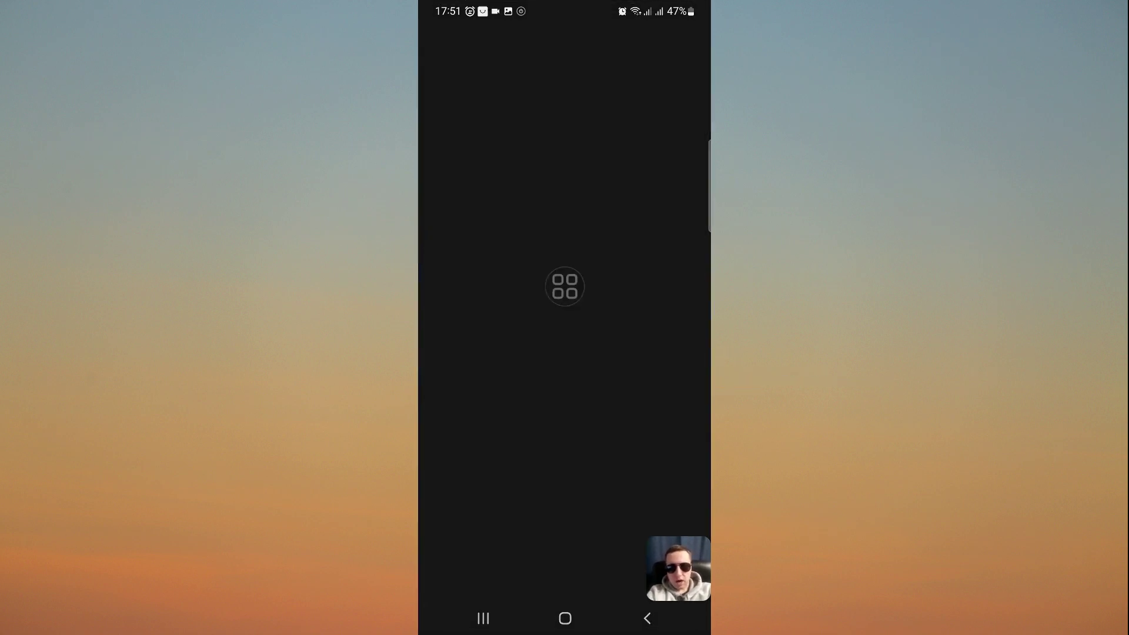
scroll(565, 353, "down", 5)
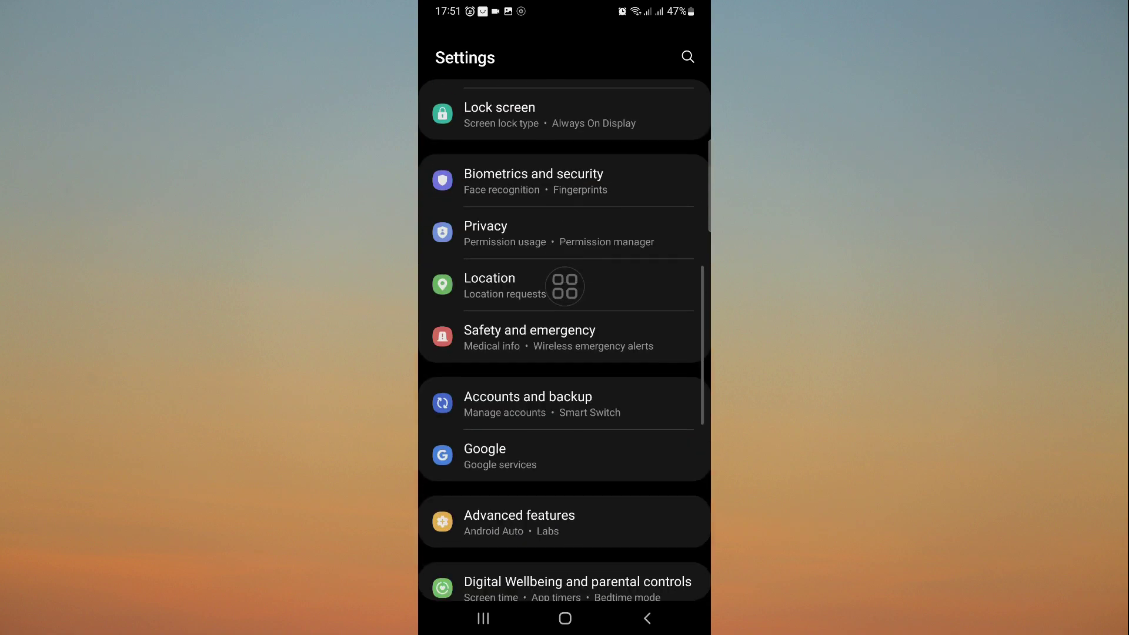
scroll(564, 353, "down", 5)
left_click(501, 428)
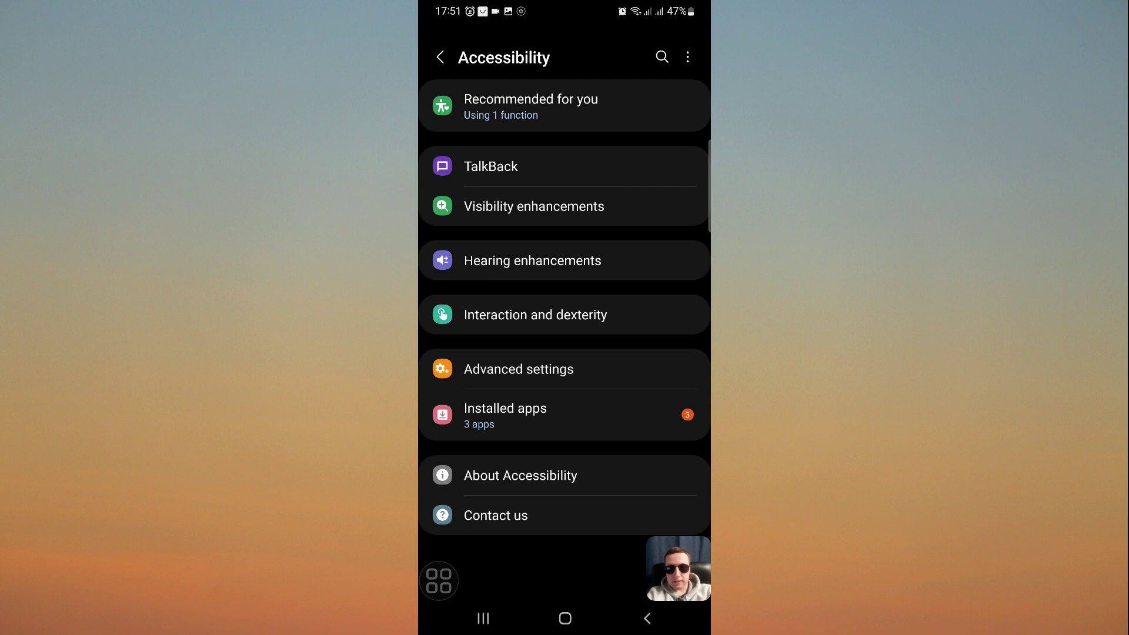
left_click(625, 306)
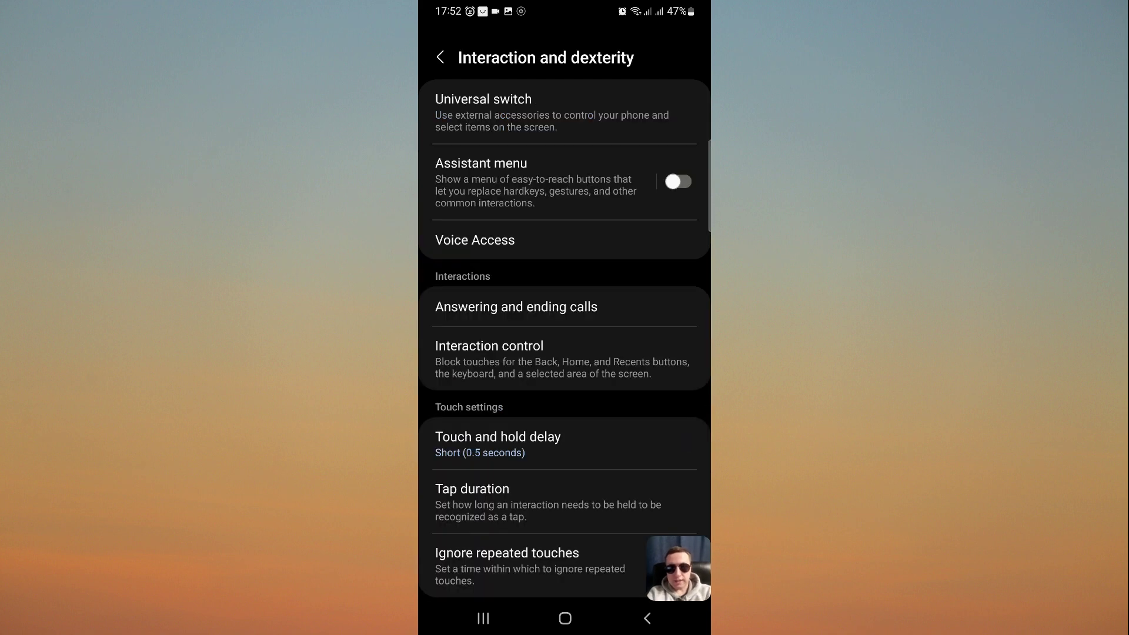
left_click(581, 177)
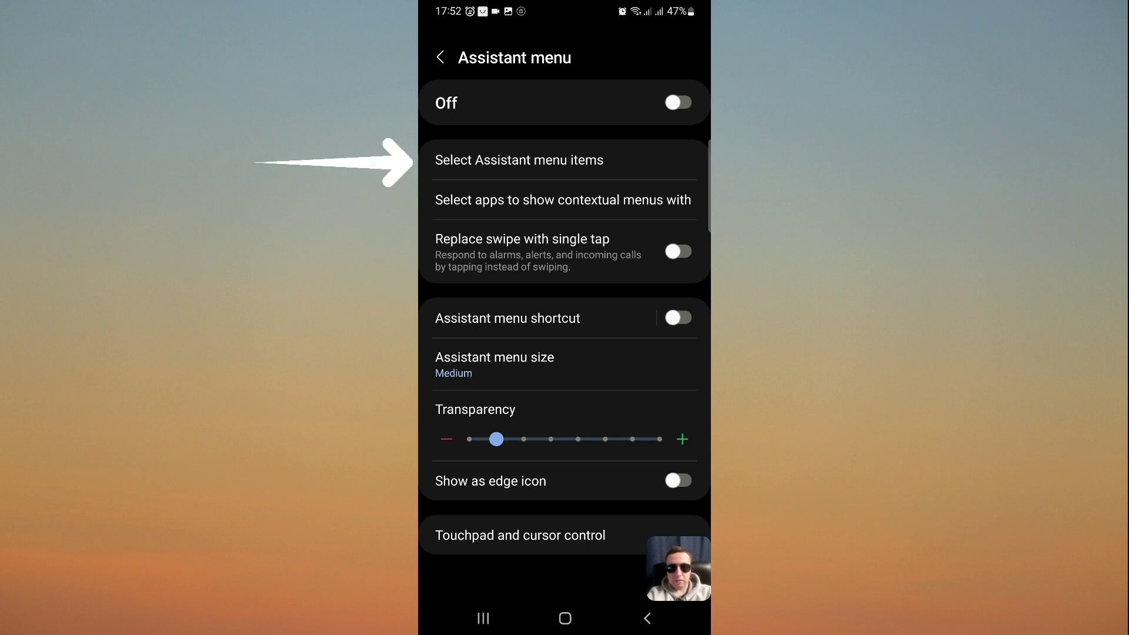
Step: Move Screenshots to the first Assistant menu slot, ahead of Recents, Home and Back
left_click(520, 160)
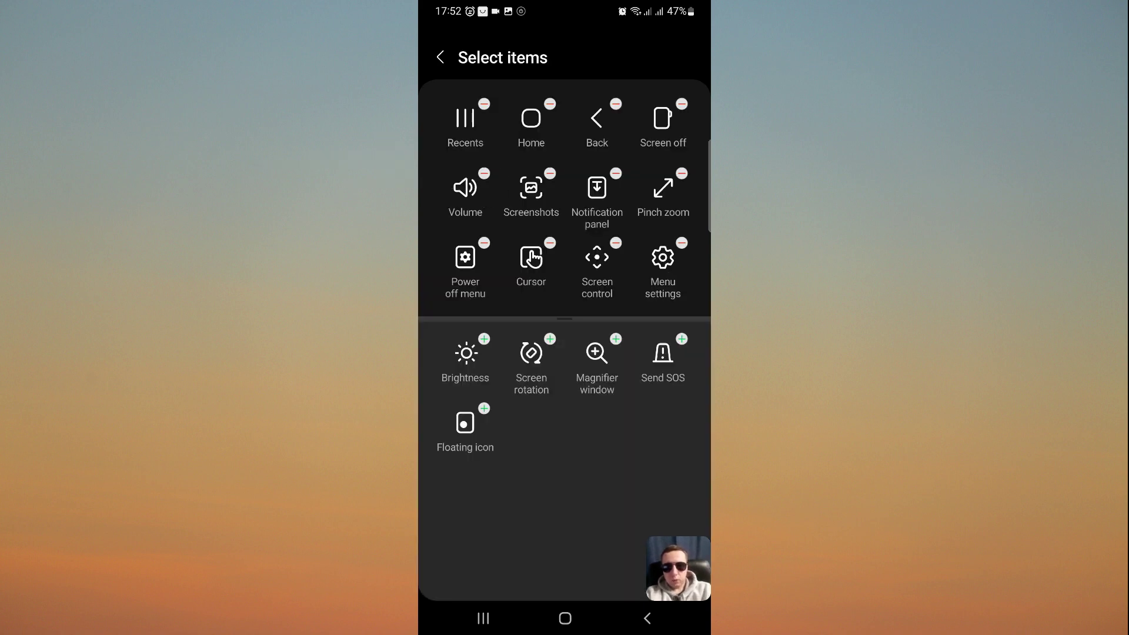
left_click_drag(531, 187, 466, 119)
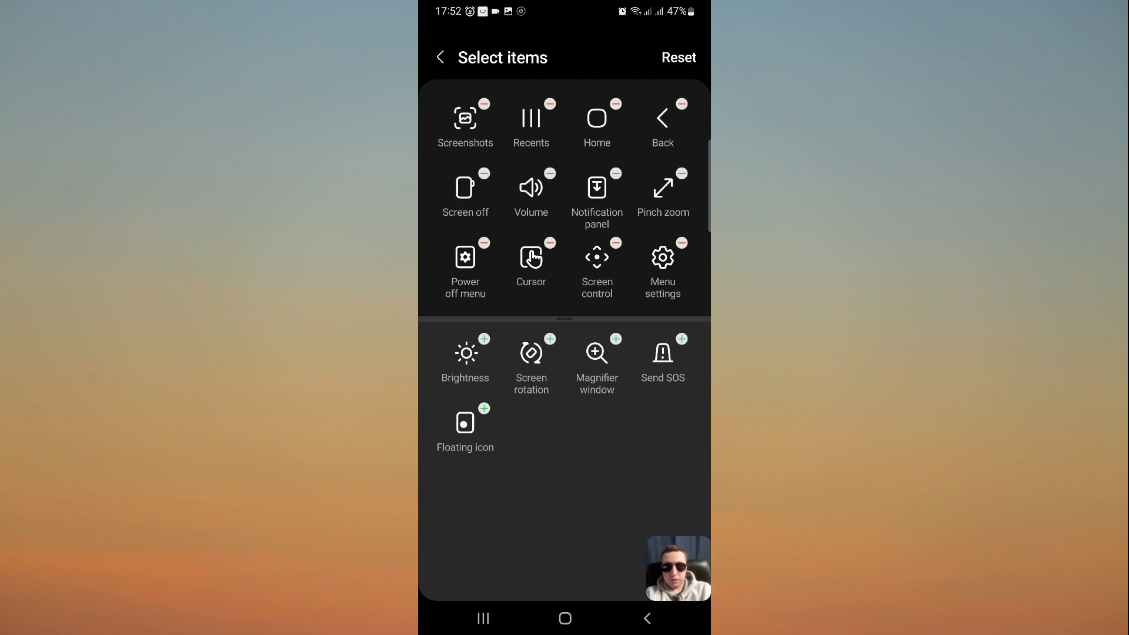
Step: Switch the Assistant menu on, allow it full control, and go to the home screen
left_click(439, 58)
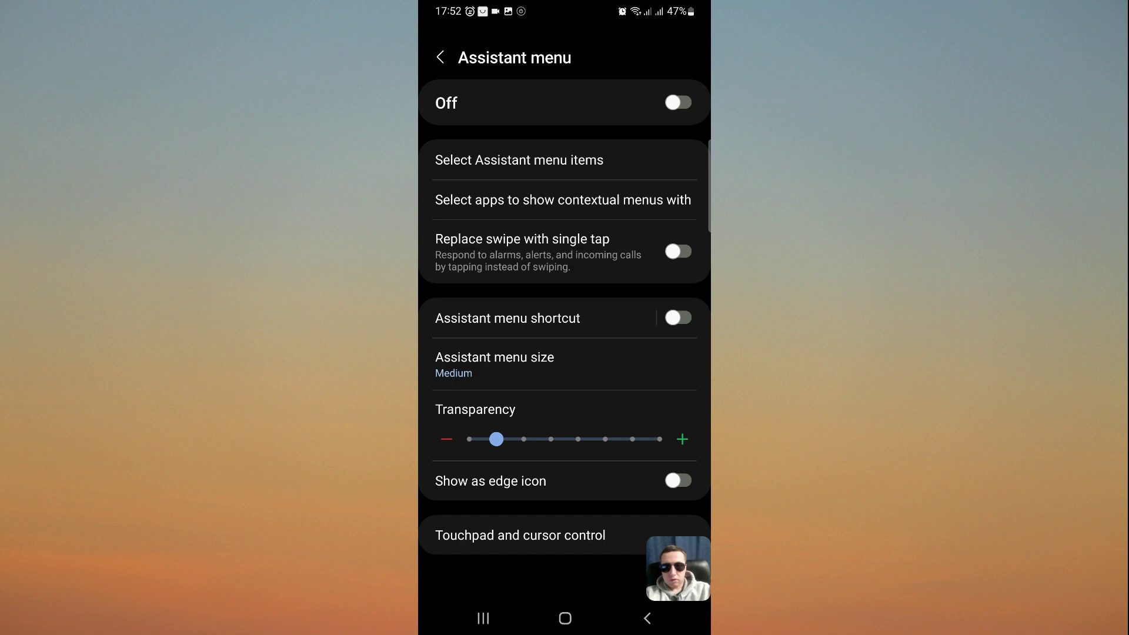
left_click(677, 103)
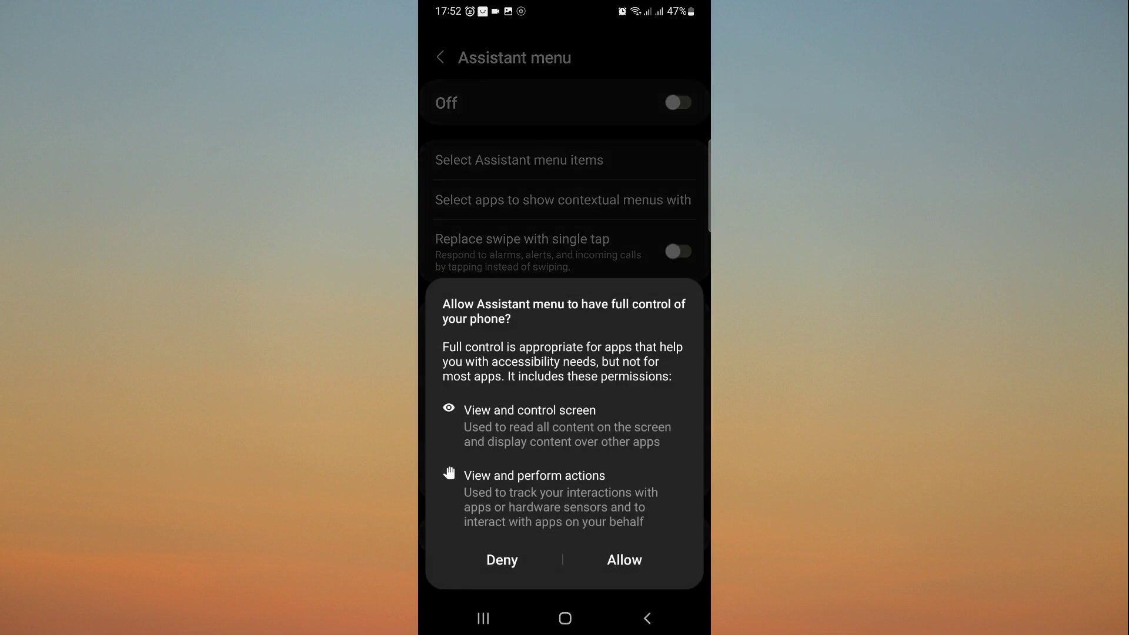
left_click(625, 560)
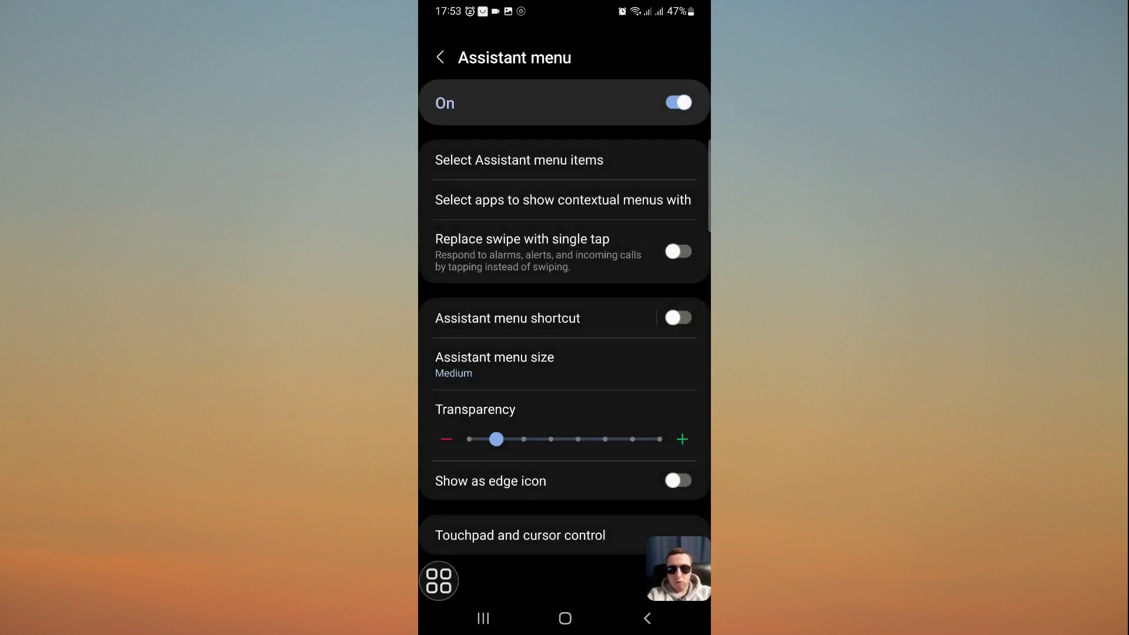
mouse_move(439, 580)
left_mouse_down()
mouse_move(499, 552)
mouse_move(447, 565)
left_mouse_up()
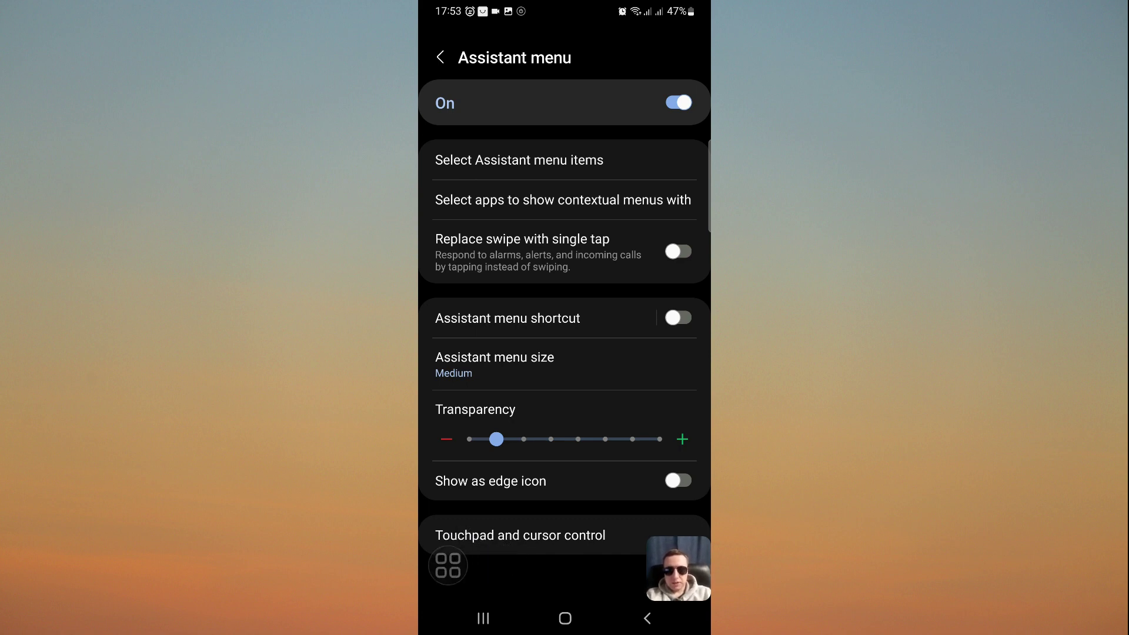
left_click(564, 618)
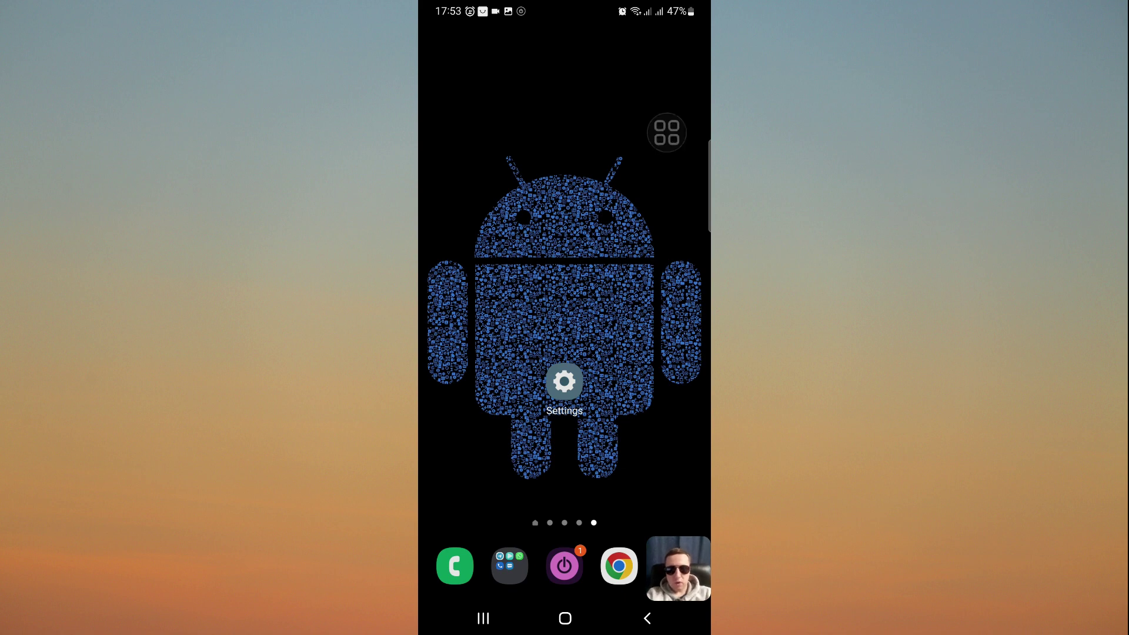
Step: Reopen Settings and capture a screenshot using the floating Assistant menu's Screenshots item
left_click(565, 381)
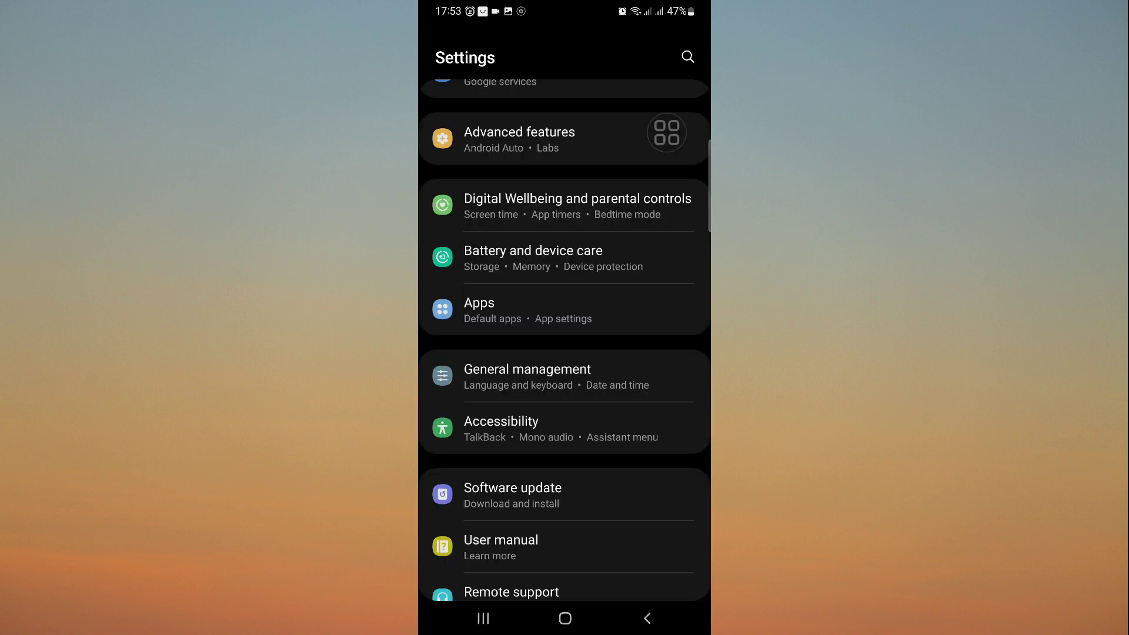
left_click(667, 134)
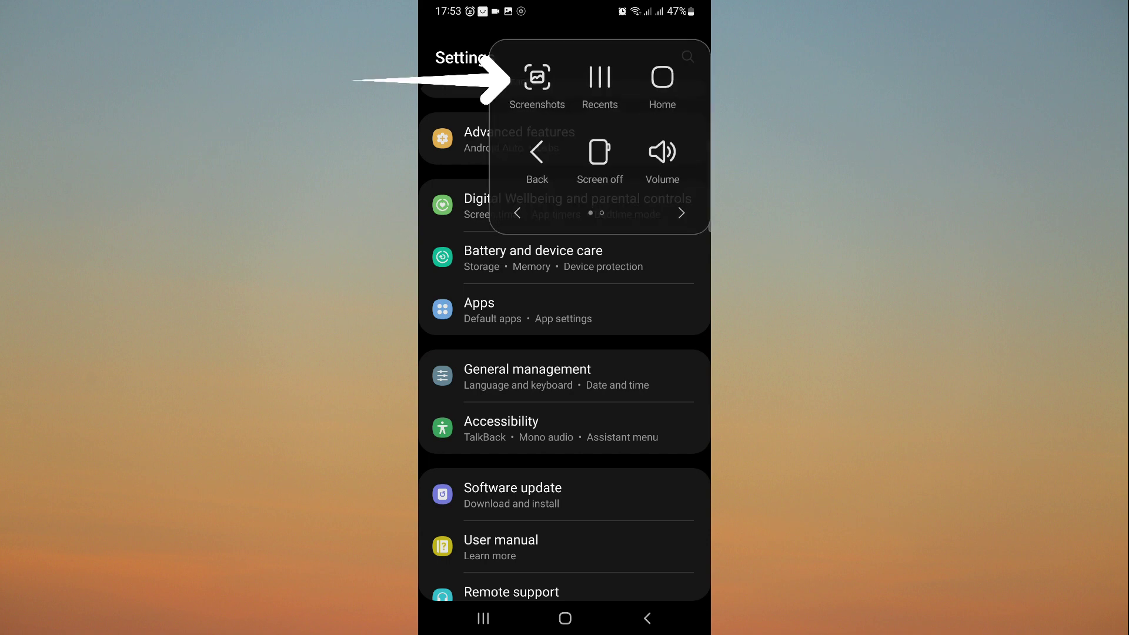
left_click(537, 78)
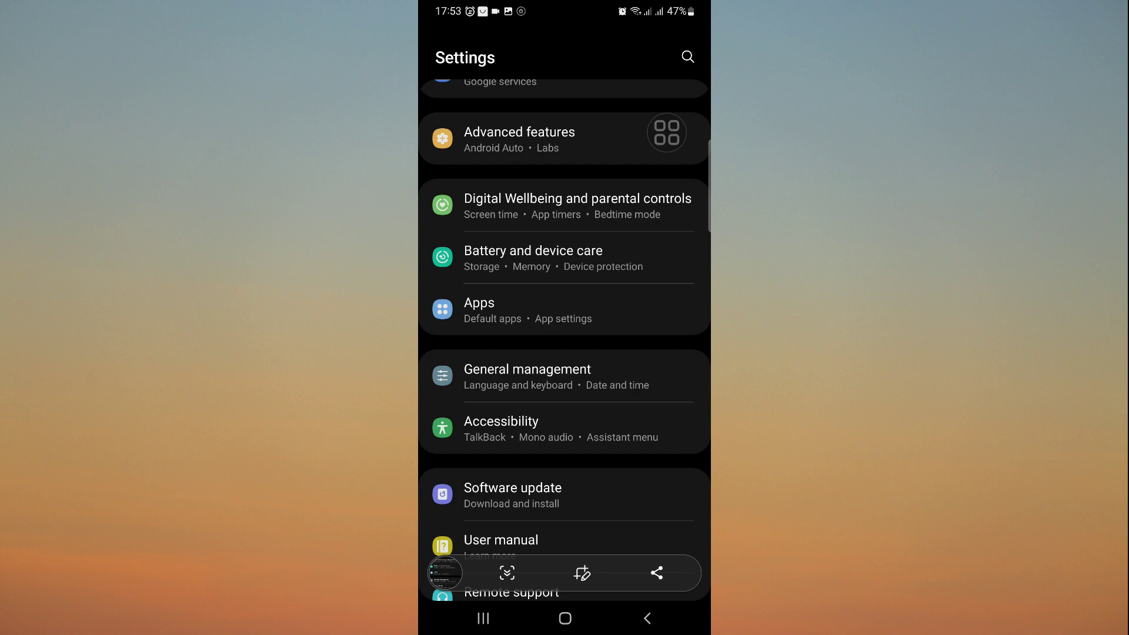
left_click_drag(667, 132, 642, 145)
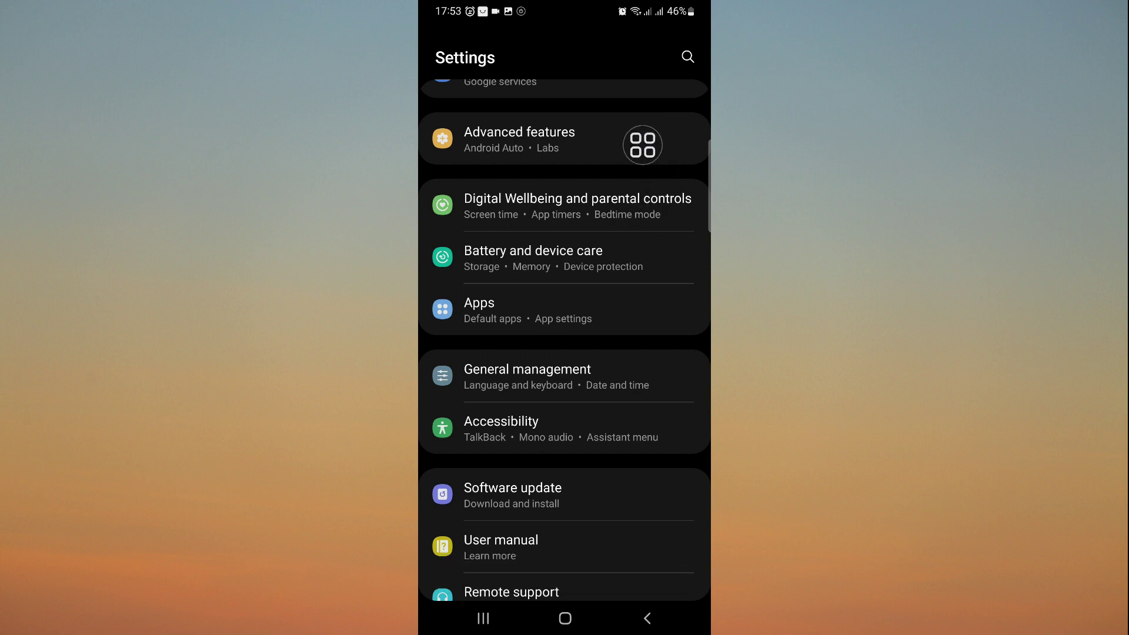
scroll(564, 353, "down", 3)
Step: Switch Assistant menu off under Accessibility > Interaction and dexterity, confirming Turn off
left_click(504, 309)
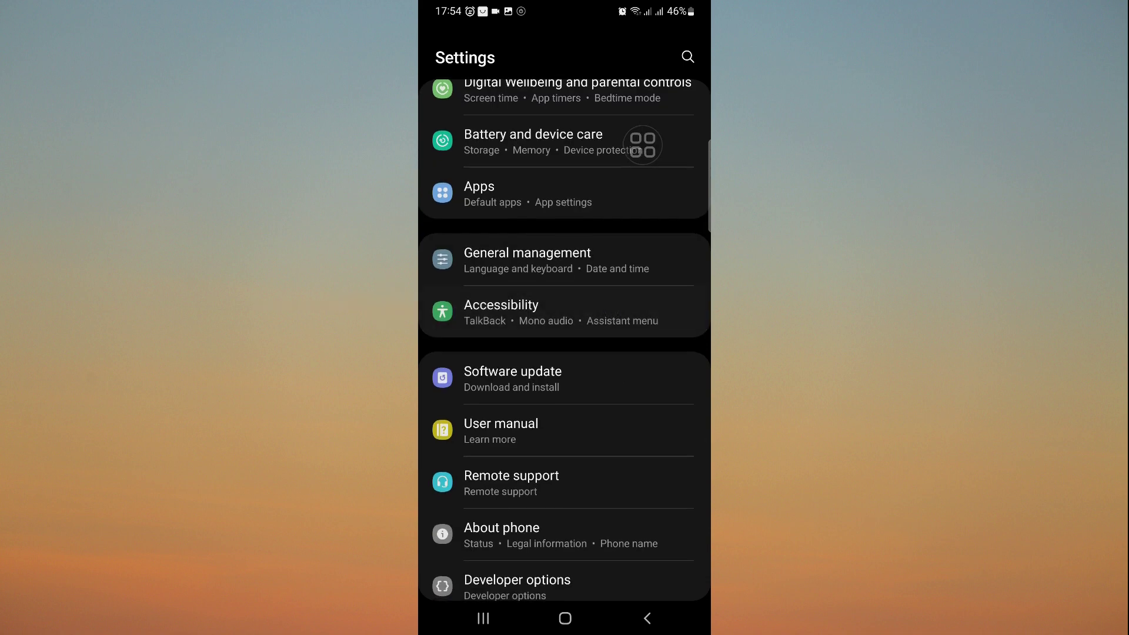
left_click(536, 344)
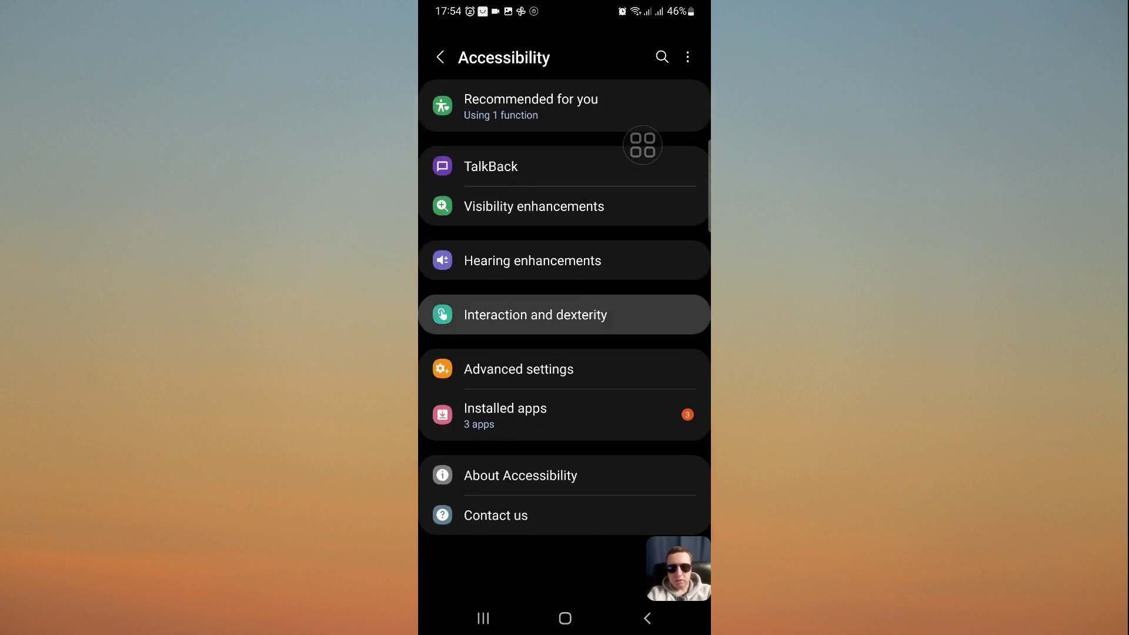
left_click(679, 182)
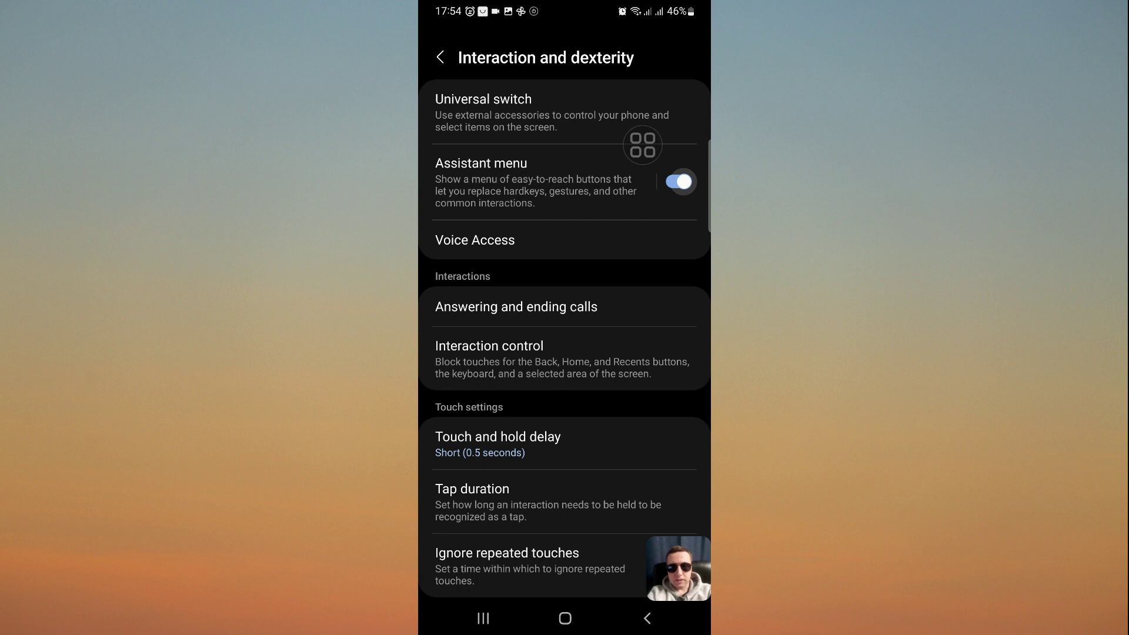
left_click(622, 560)
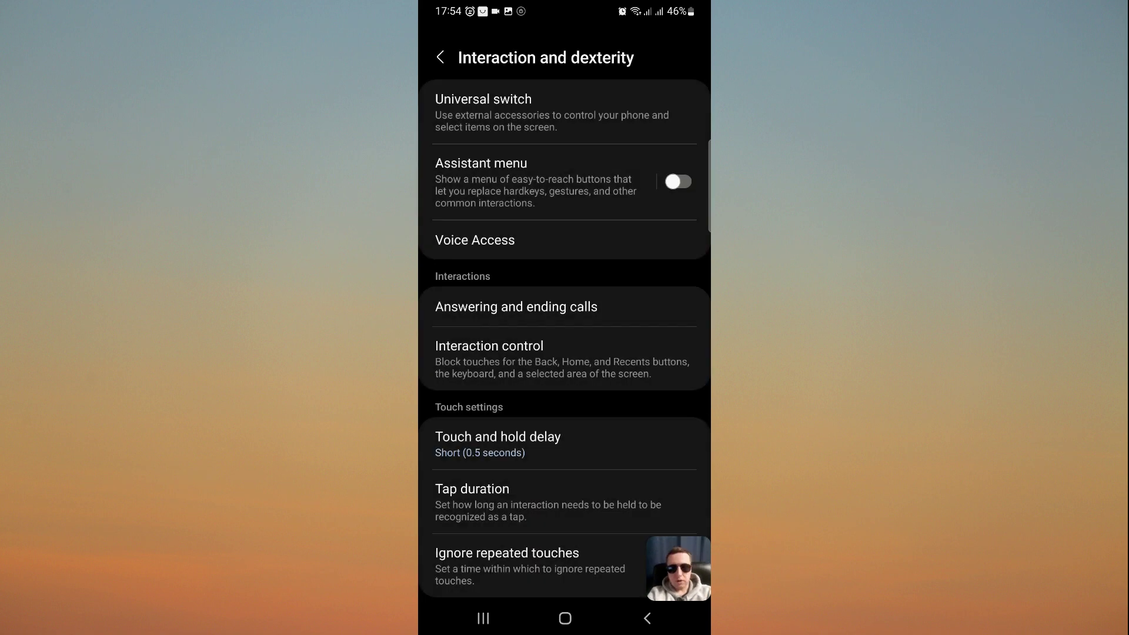